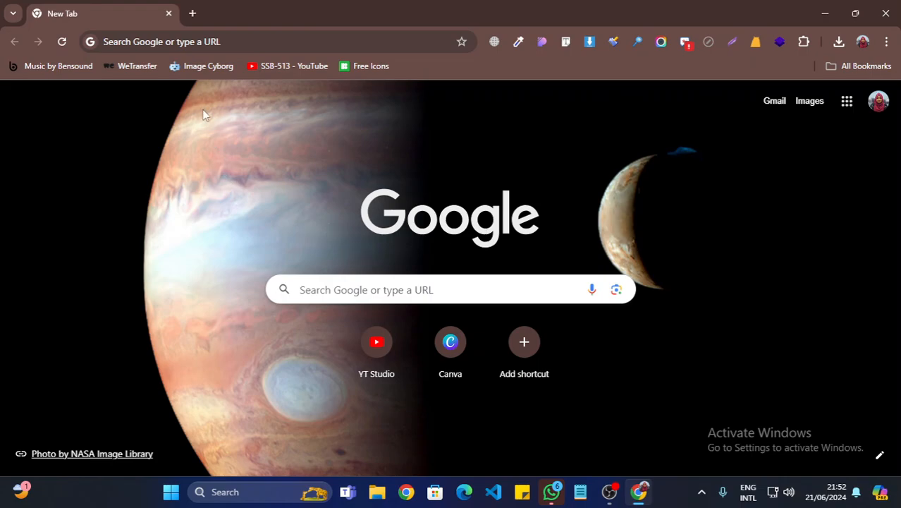
- Focus the Chrome address bar, dismissing the recent-search suggestions that keep appearing
click(198, 41)
click(689, 148)
click(239, 40)
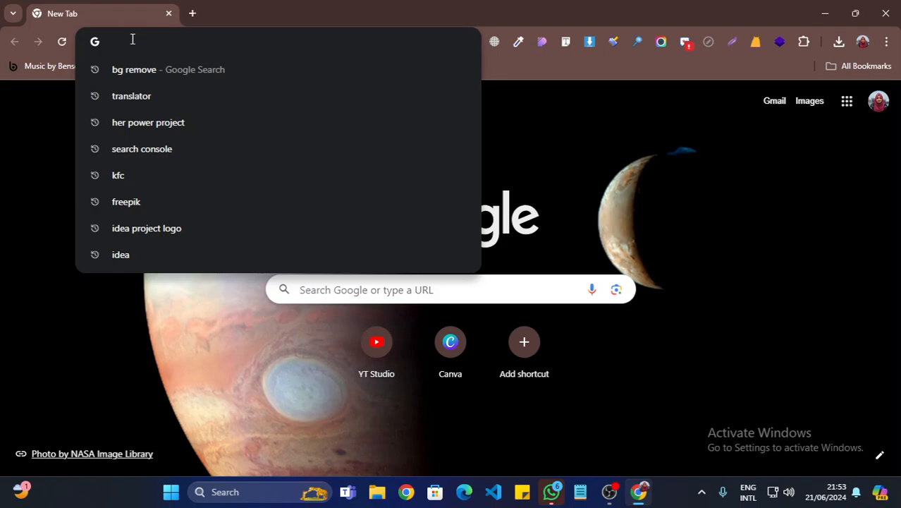
click(14, 181)
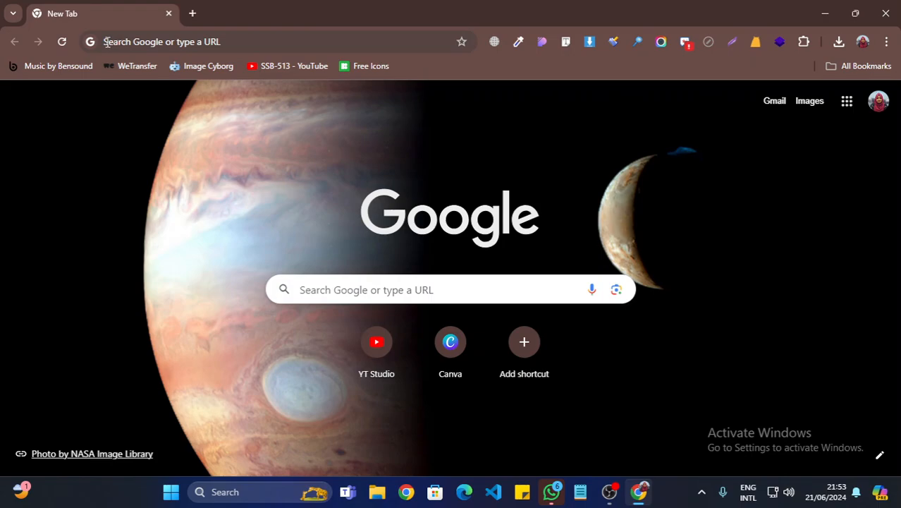
click(105, 42)
click(48, 139)
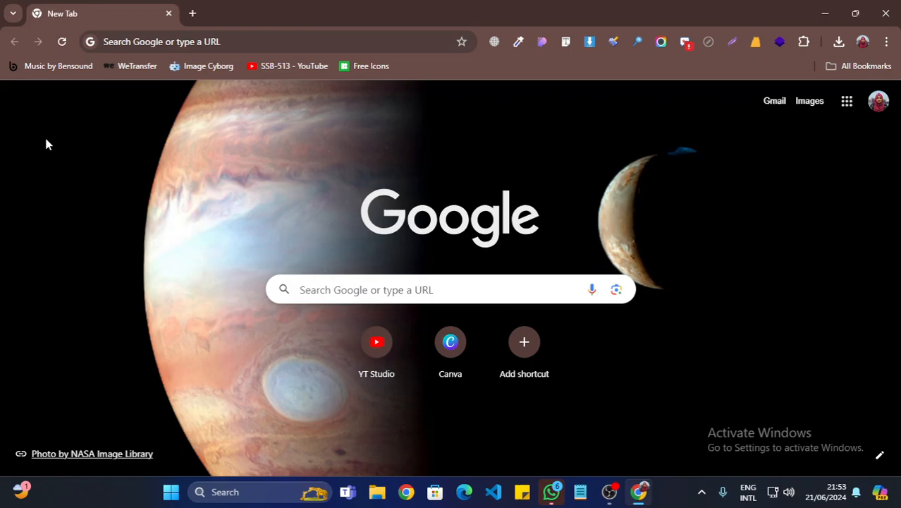
- Enter chezlesbengalis.fr without the :2083 completion and go to the cPanel redirect suggestion
click(105, 41)
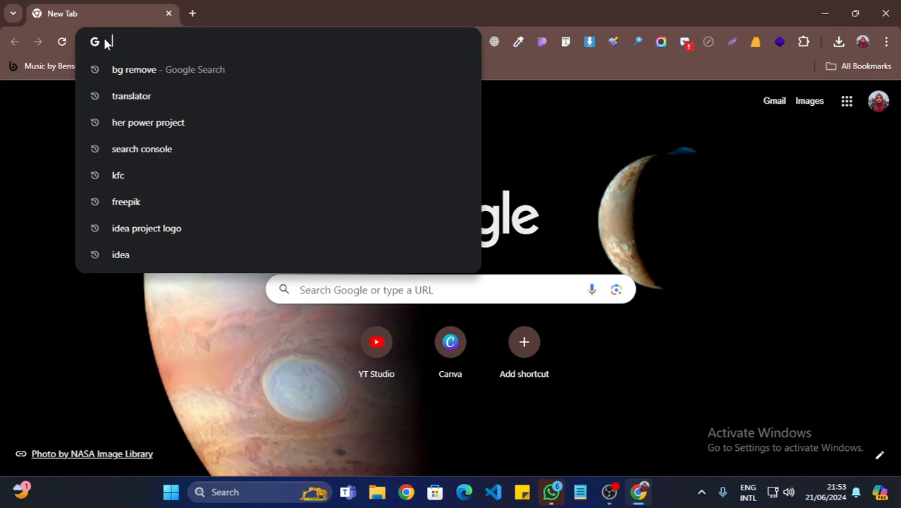
text(chez)
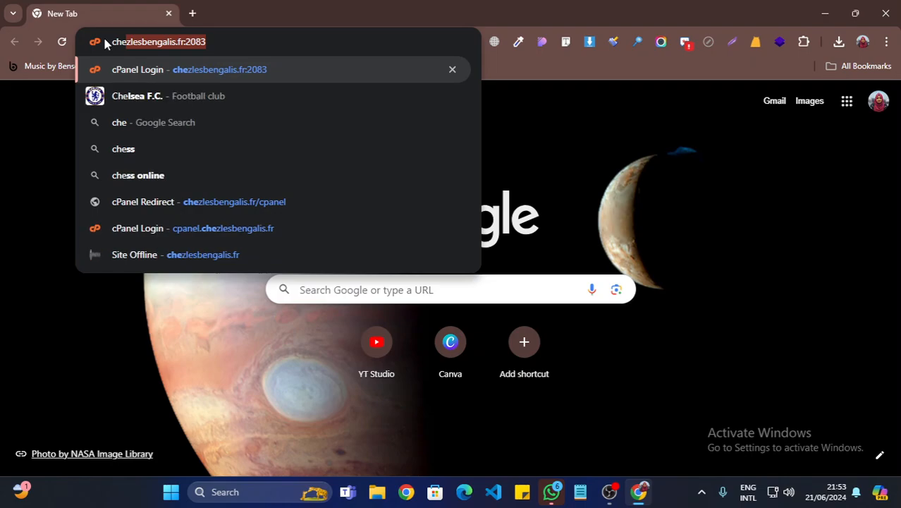
text(lesb)
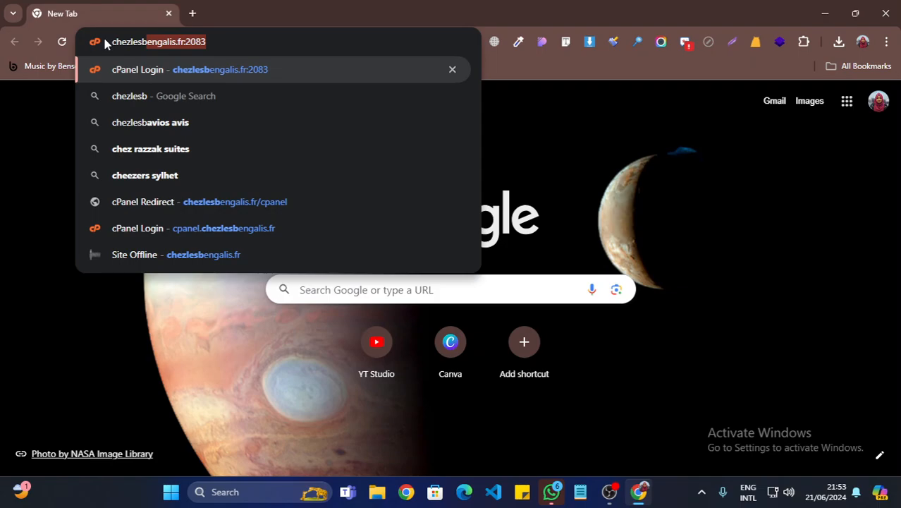
text(enga)
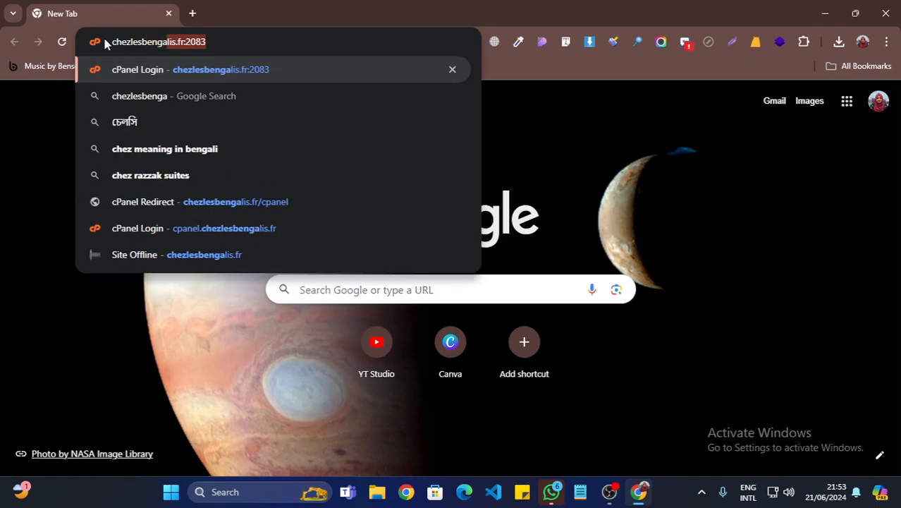
text(lis)
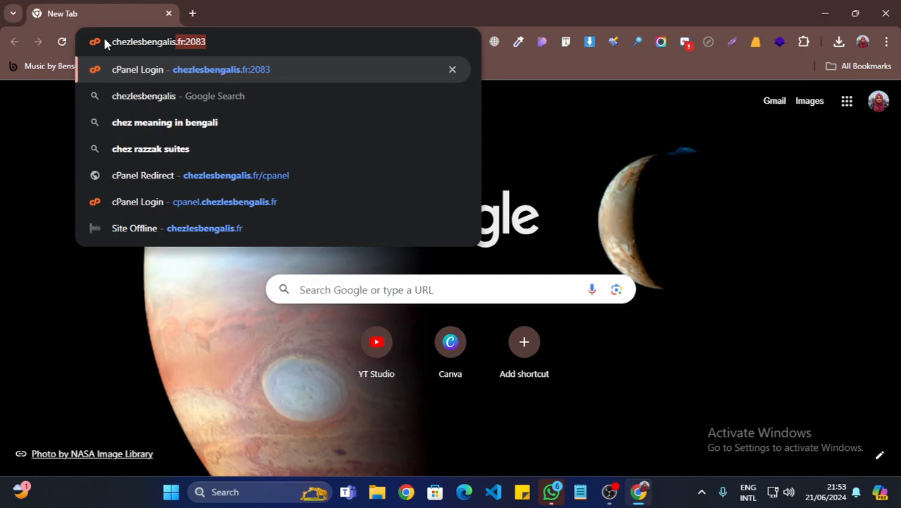
text(.)
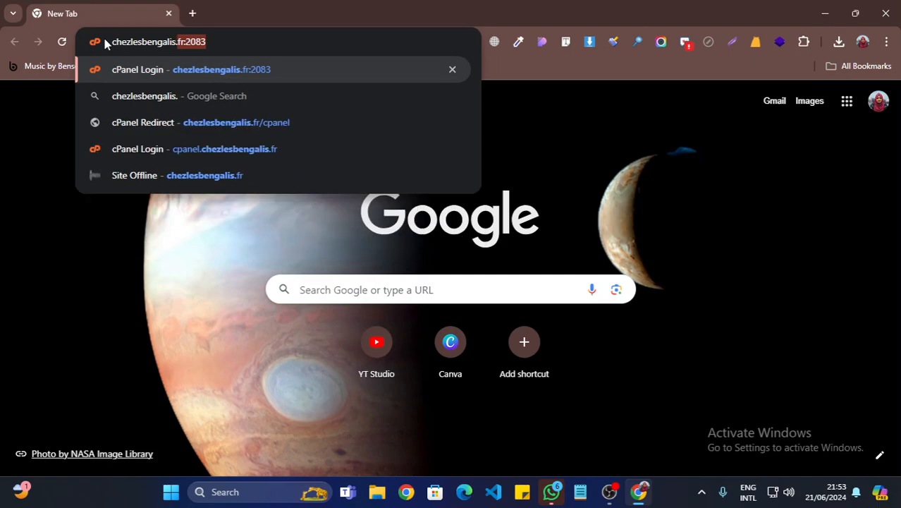
text(fr)
key(Delete)
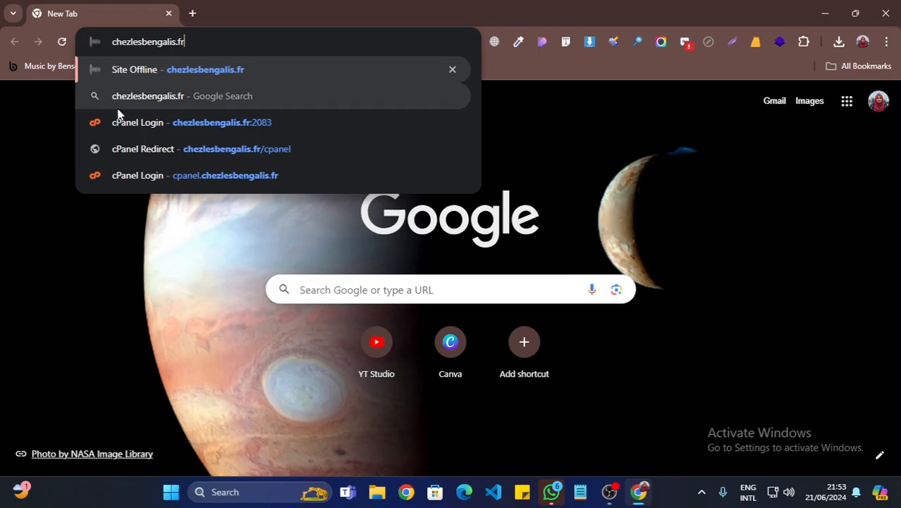
click(254, 156)
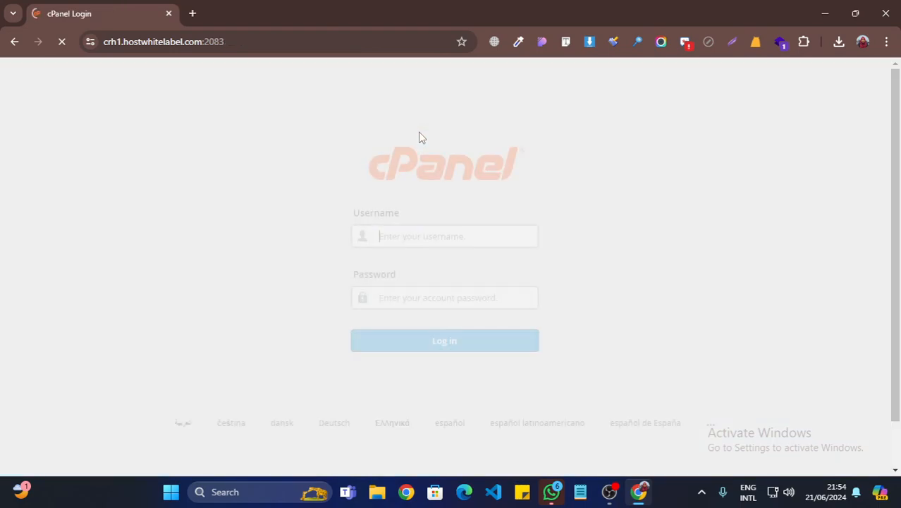
- Log in to cPanel with the account username and the saved password
click(393, 241)
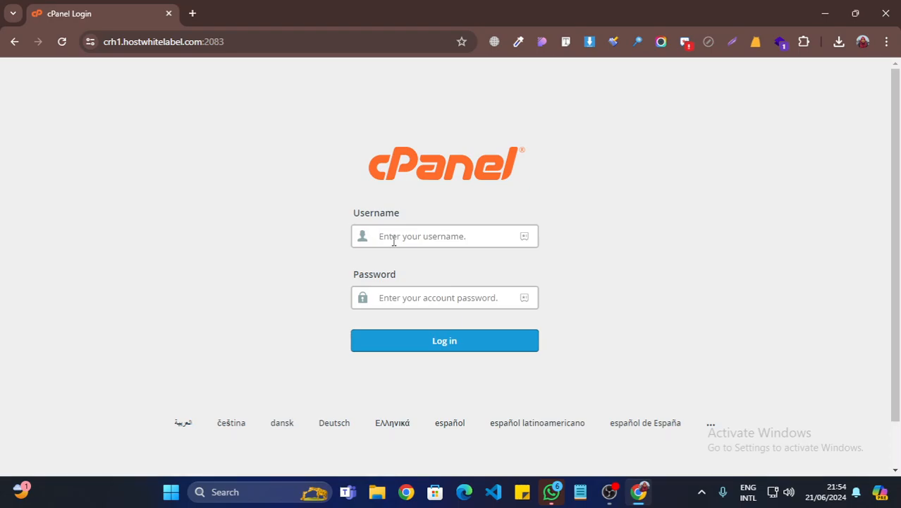
text(c)
key(BackSpace)
text(c)
text(harle)
text(sb)
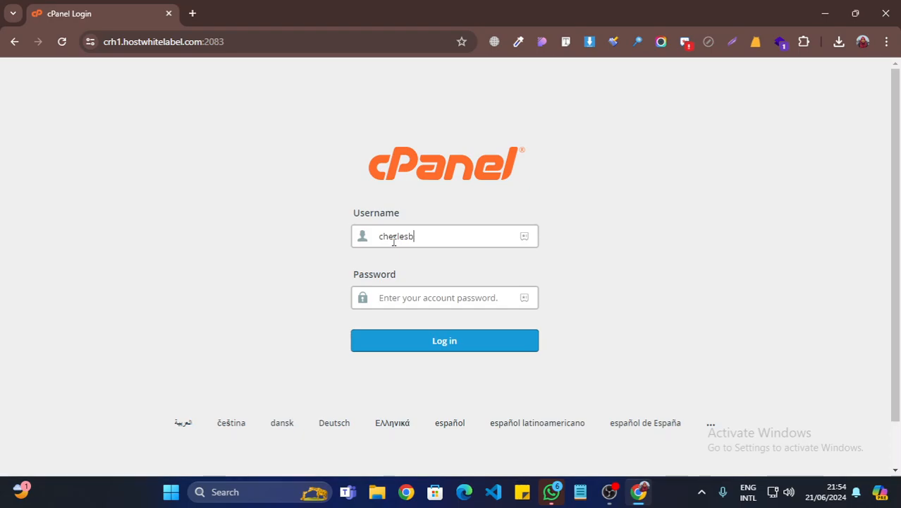
click(383, 297)
key(ctrl+v)
click(423, 337)
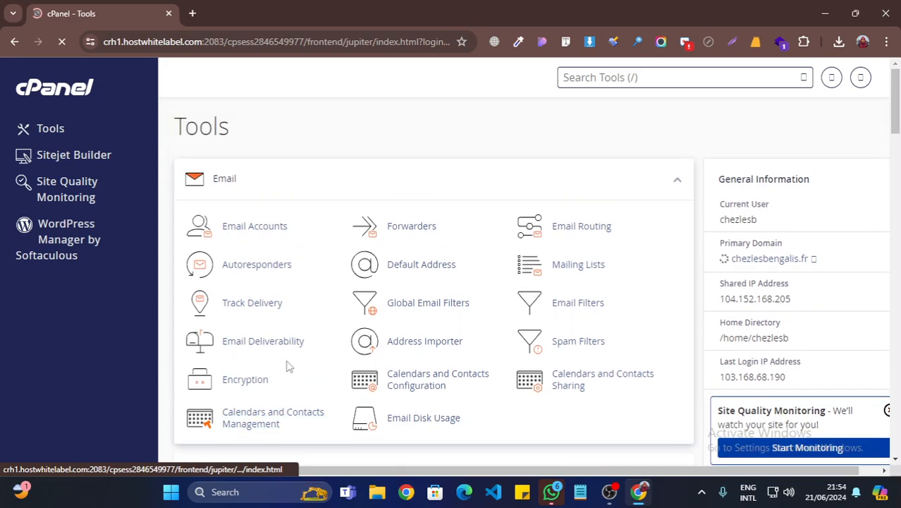
scroll(287, 366, down, 10)
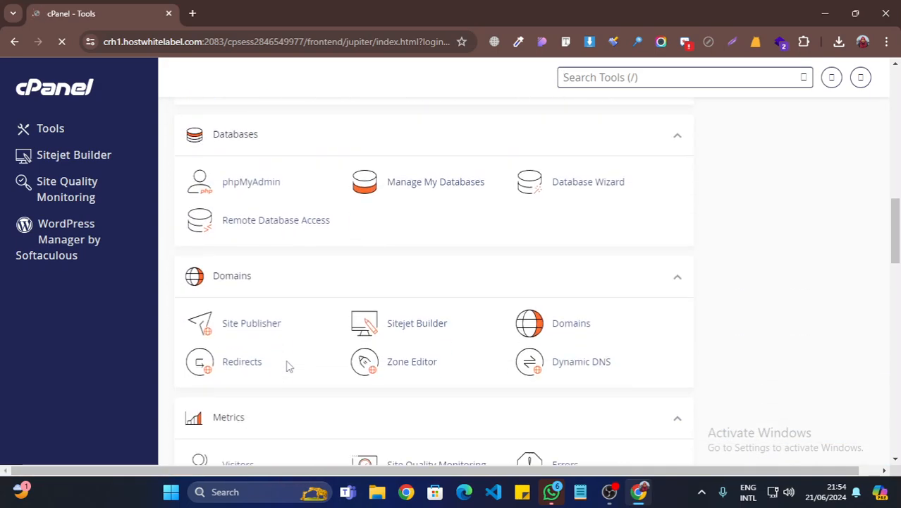
scroll(287, 366, down, 3)
scroll(287, 366, up, 10)
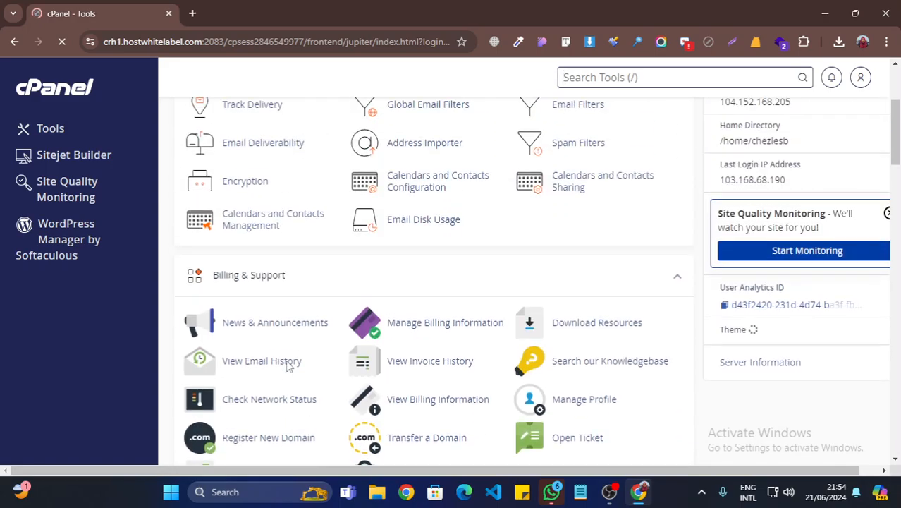
scroll(287, 365, up, 3)
scroll(287, 366, down, 5)
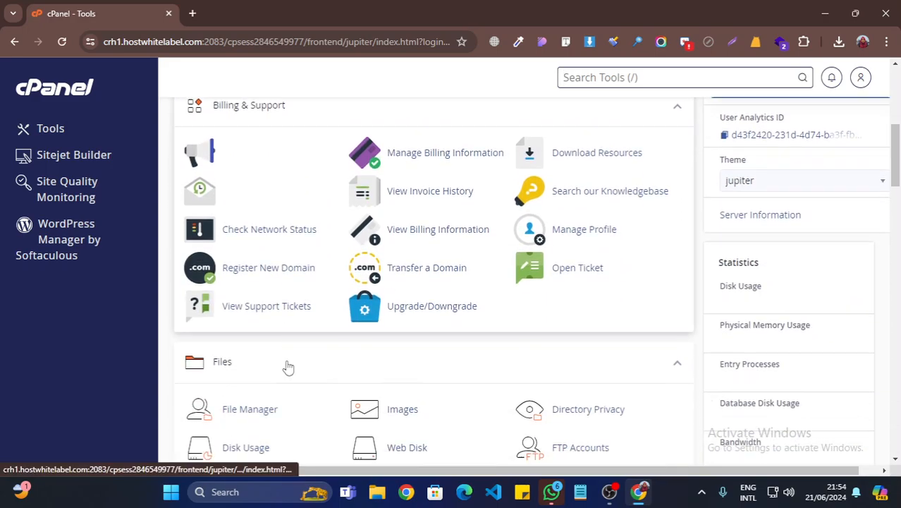
scroll(287, 366, up, 5)
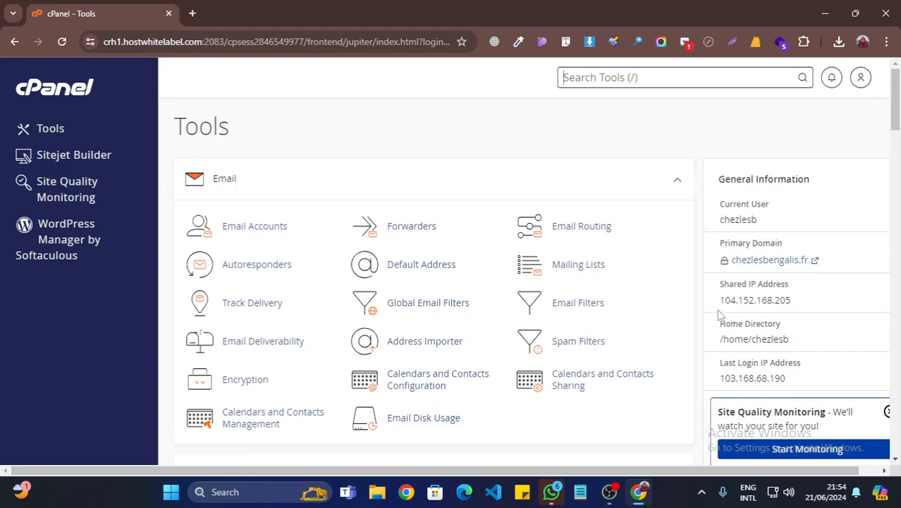
- Open Password & Security from the top-right user menu
click(860, 79)
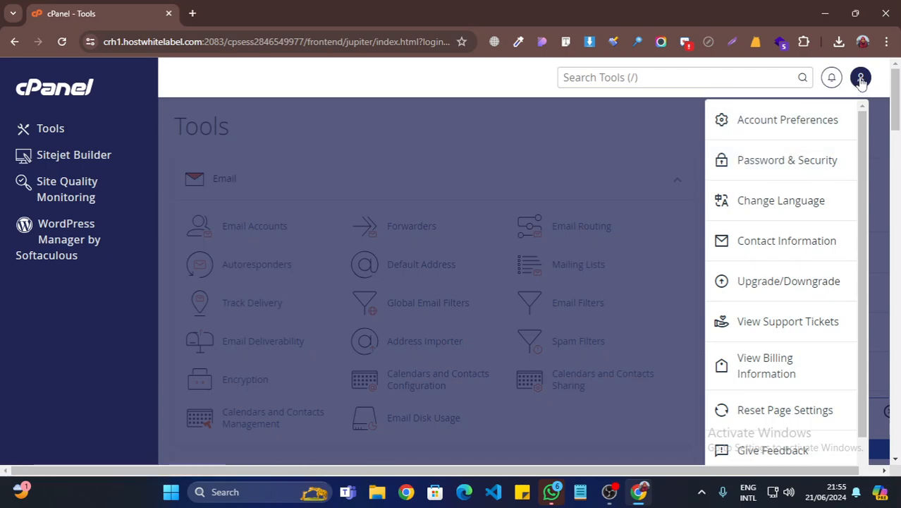
click(784, 171)
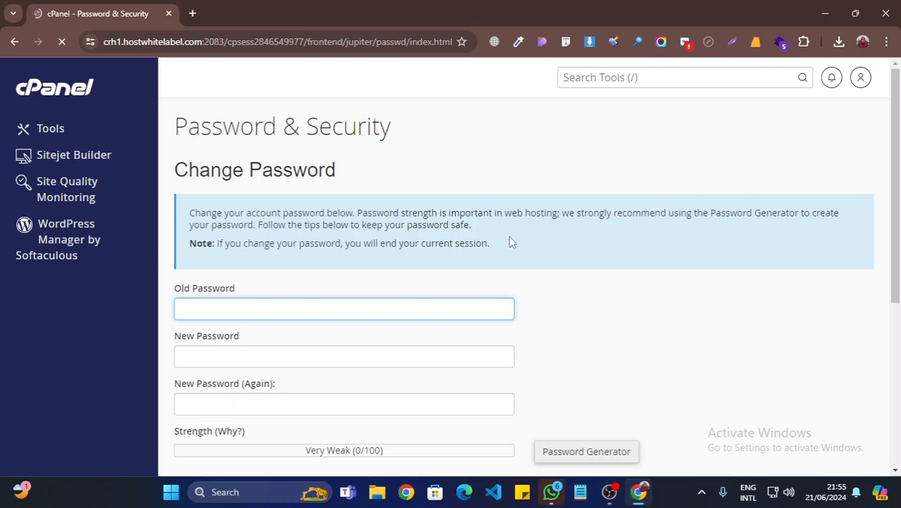
- Paste the current password into Old Password and generate a strong new password
scroll(509, 240, down, 3)
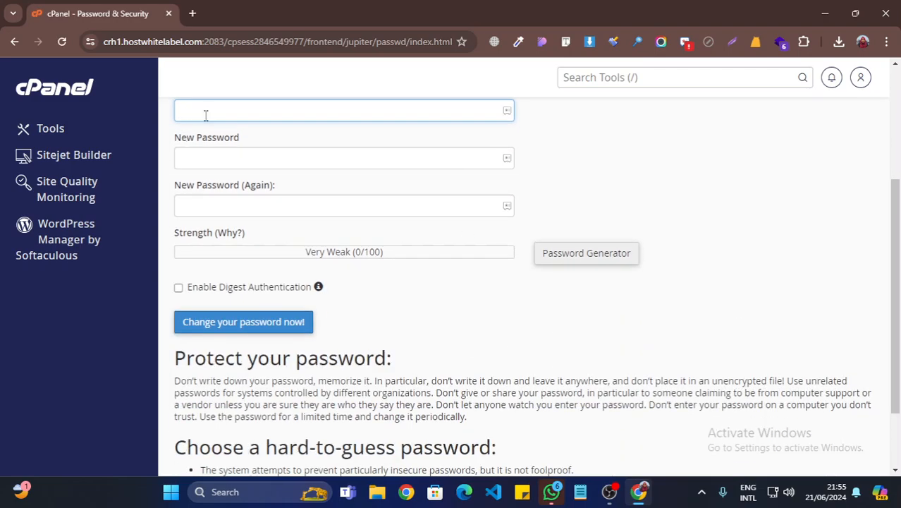
scroll(236, 114, down, 1)
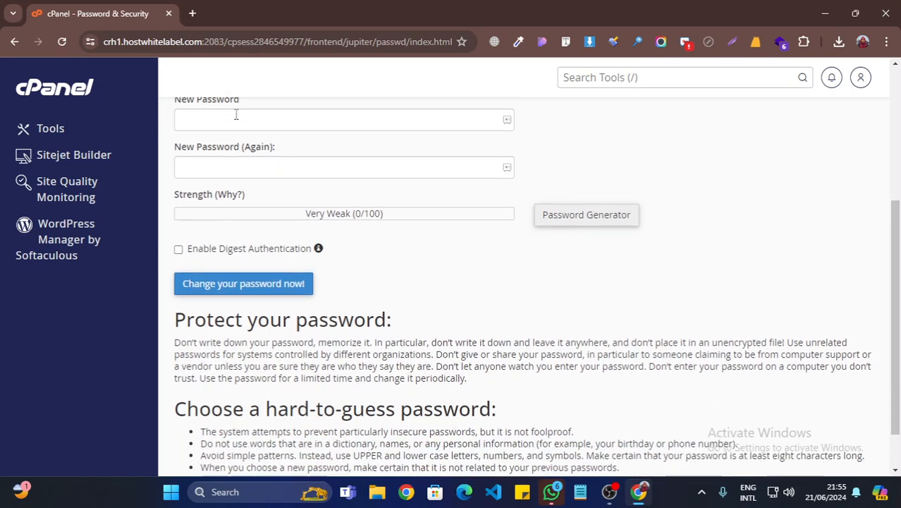
scroll(235, 114, up, 2)
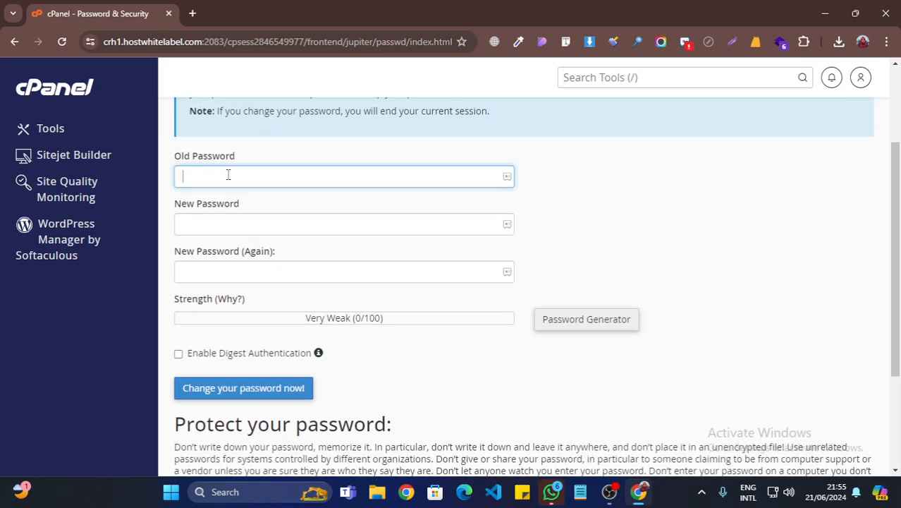
key(ctrl+v)
click(255, 233)
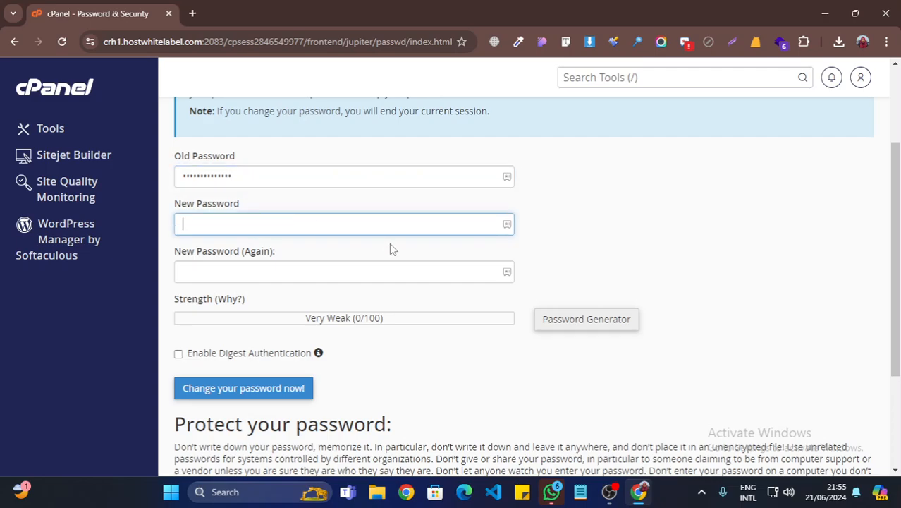
click(569, 324)
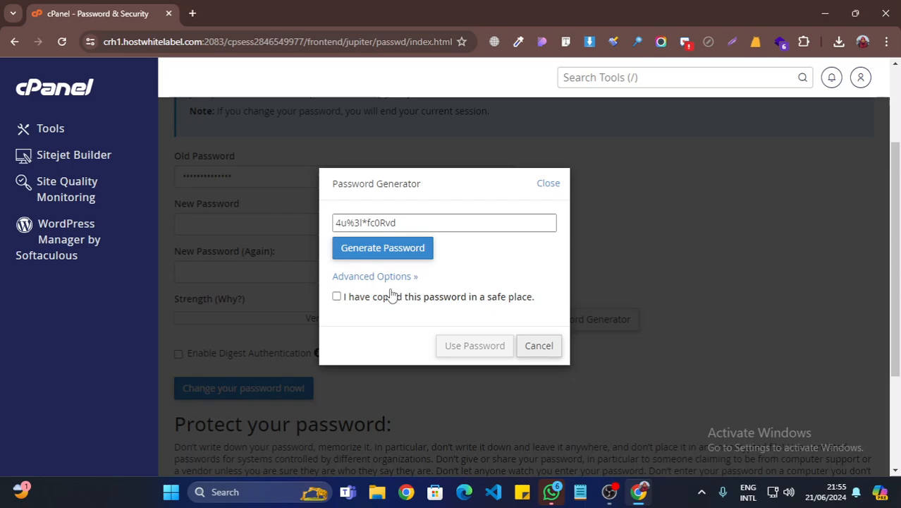
- Cancel the Password Generator without applying the generated password
click(548, 184)
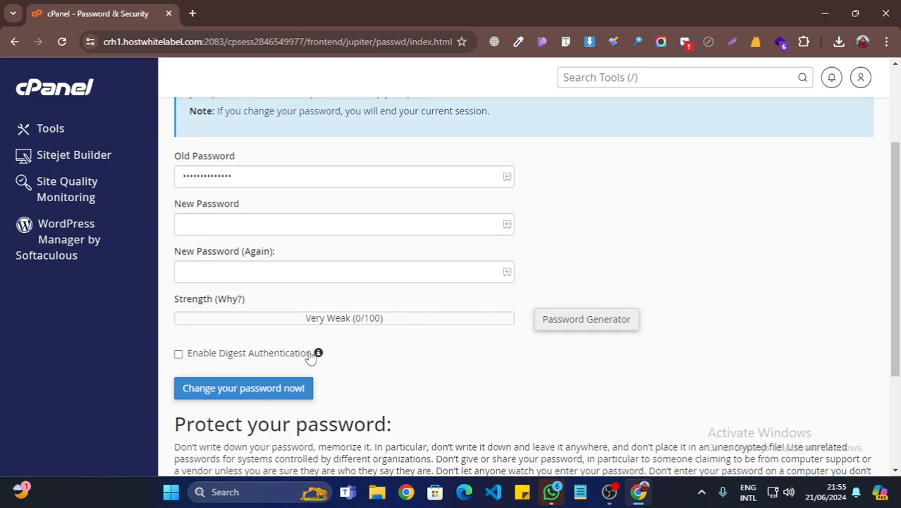
scroll(334, 362, down, 2)
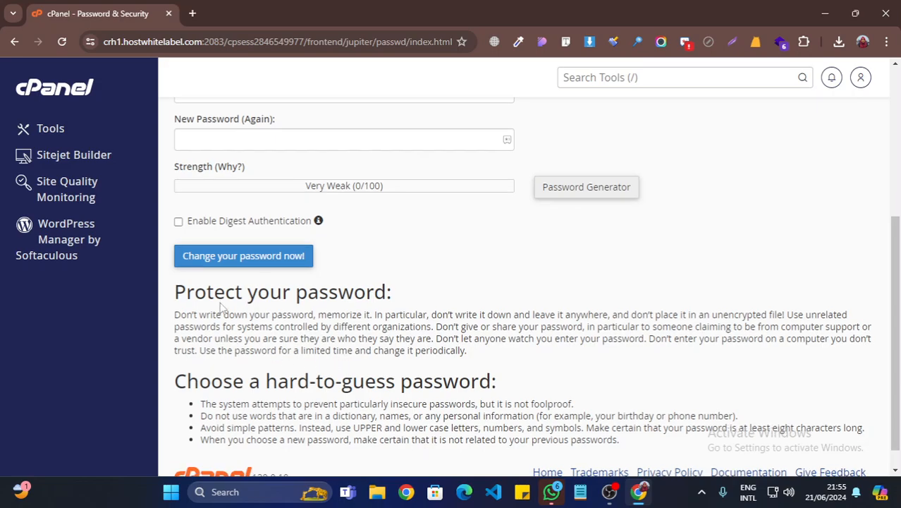
scroll(399, 324, down, 1)
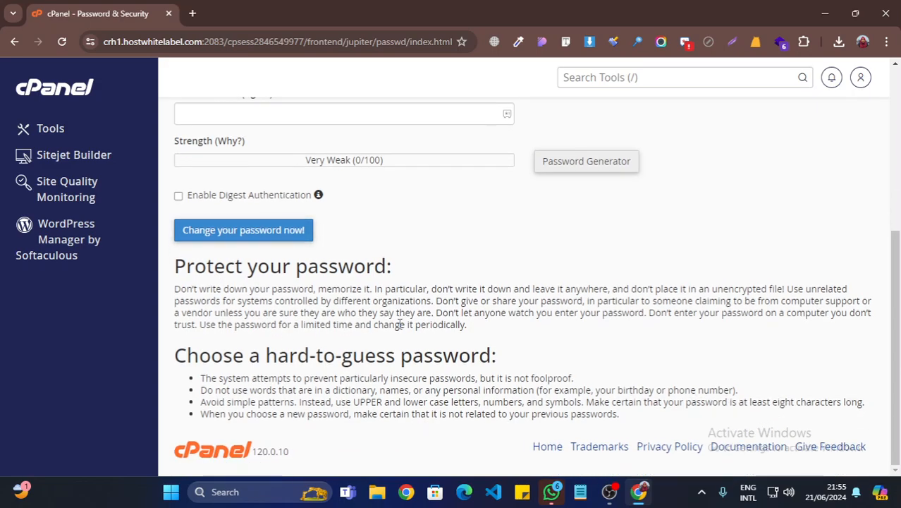
scroll(399, 324, up, 4)
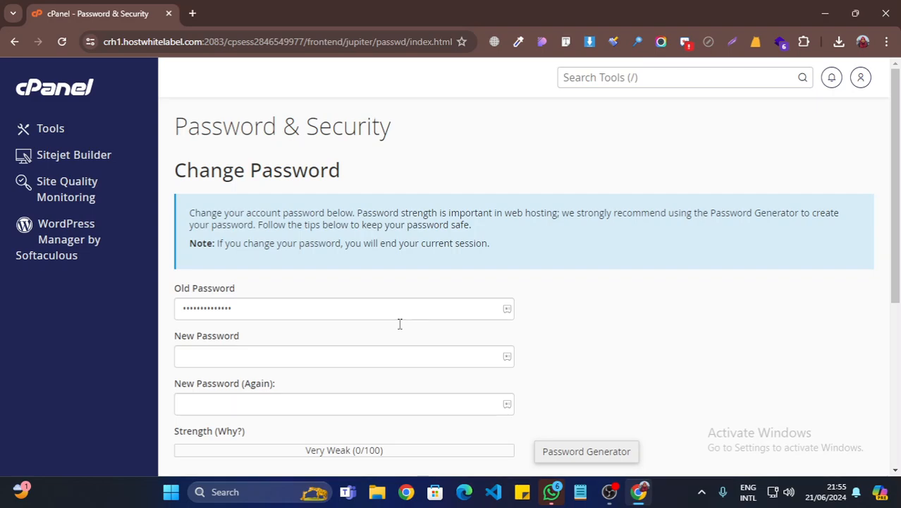
scroll(399, 324, down, 2)
scroll(399, 328, down, 2)
scroll(399, 328, up, 4)
scroll(399, 329, down, 3)
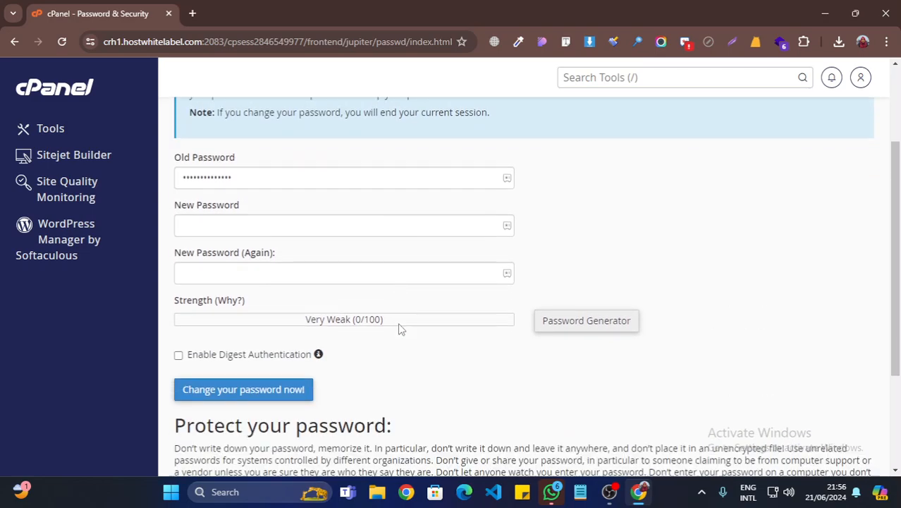